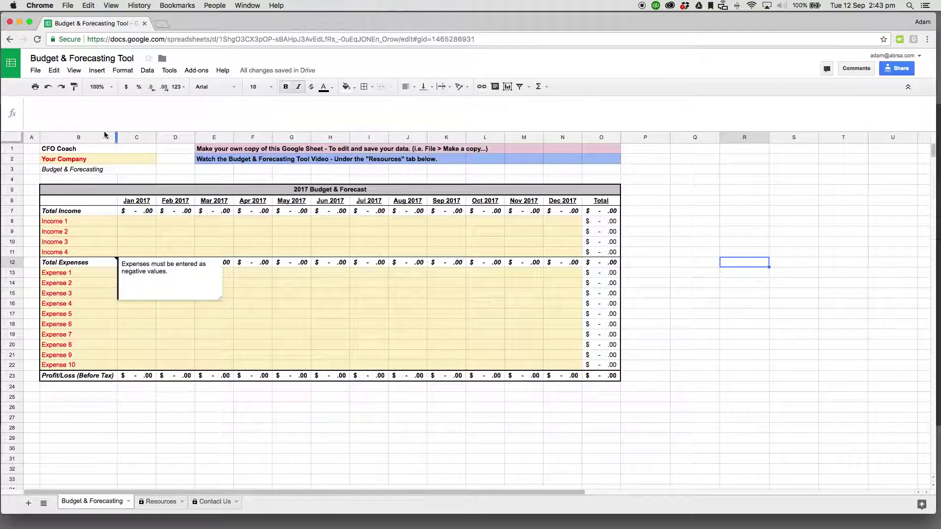
pyautogui.click(38, 72)
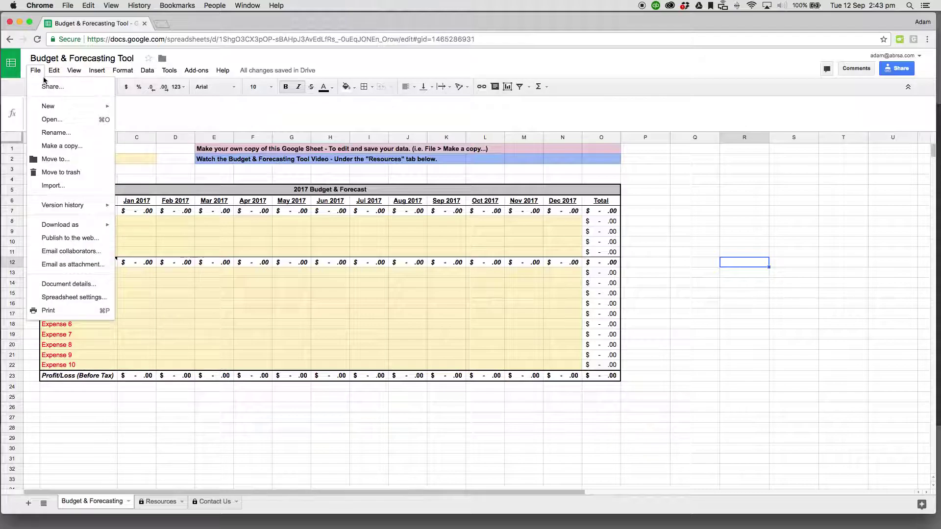
pyautogui.click(81, 149)
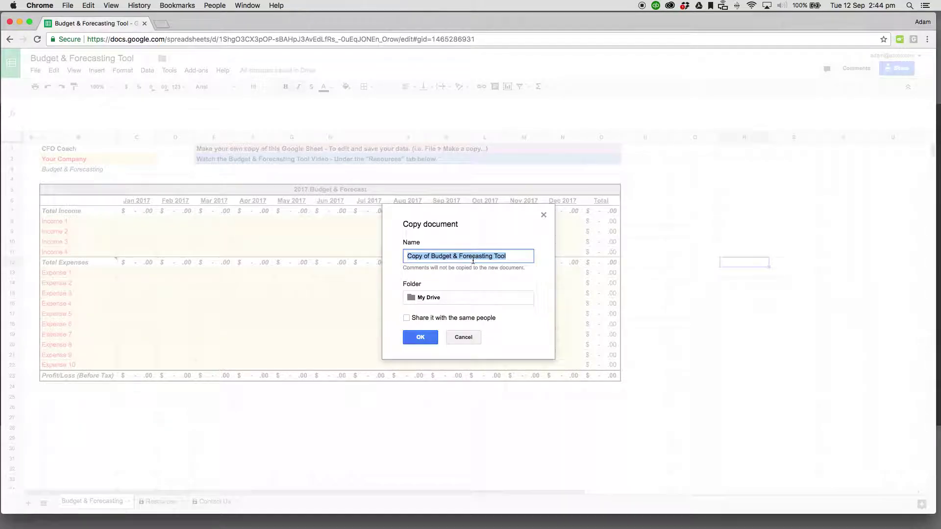
pyautogui.click(544, 215)
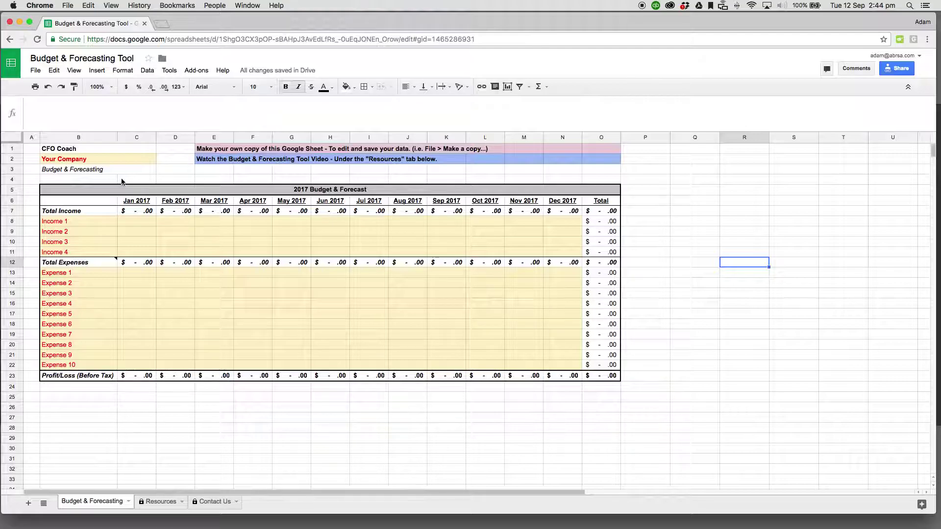
# Step: Replace the company name placeholder in the sheet header with ABR Consulting
pyautogui.click(76, 162)
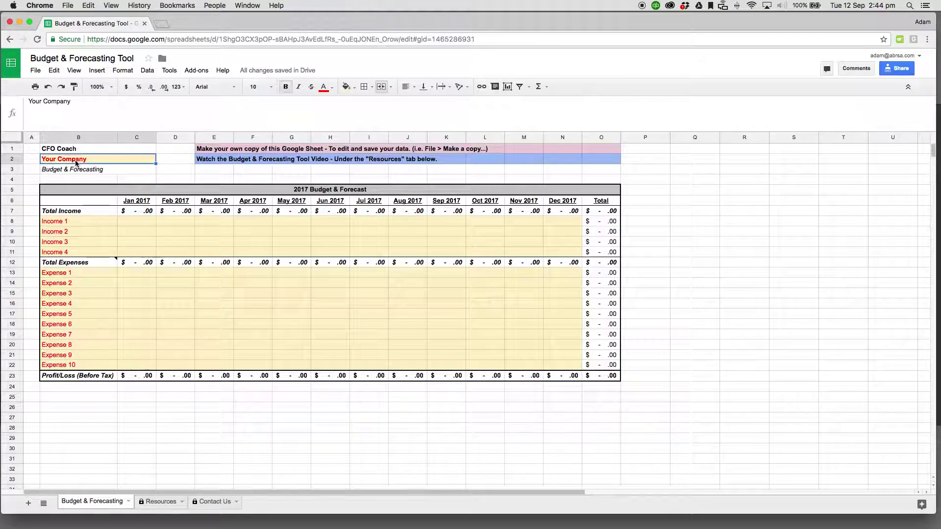
pyautogui.write('ABR Consulting')
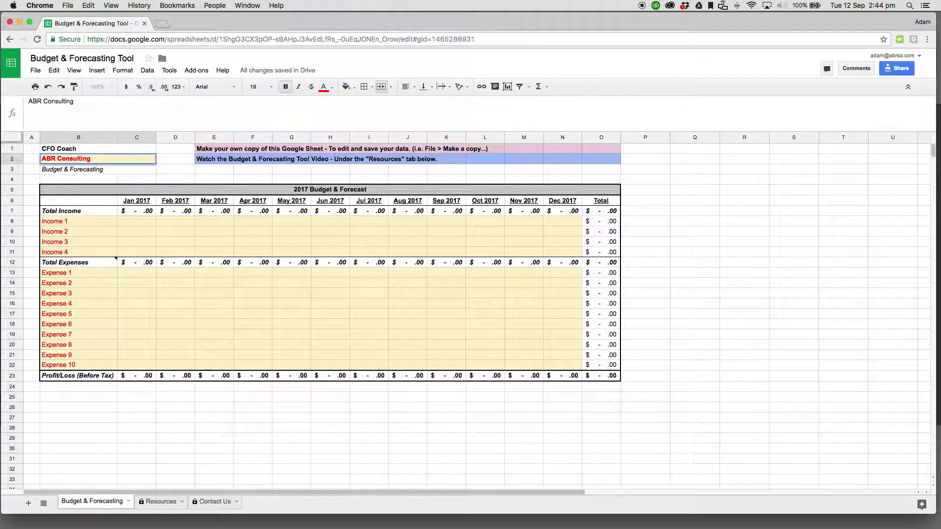
pyautogui.press('Return')
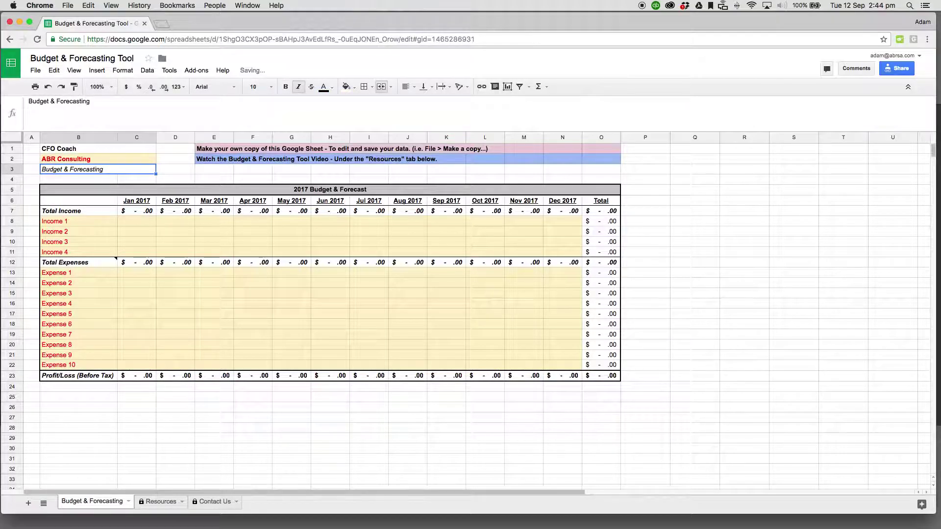
# Step: Rename the first two income rows Consulting and Bookkeeping
pyautogui.click(68, 222)
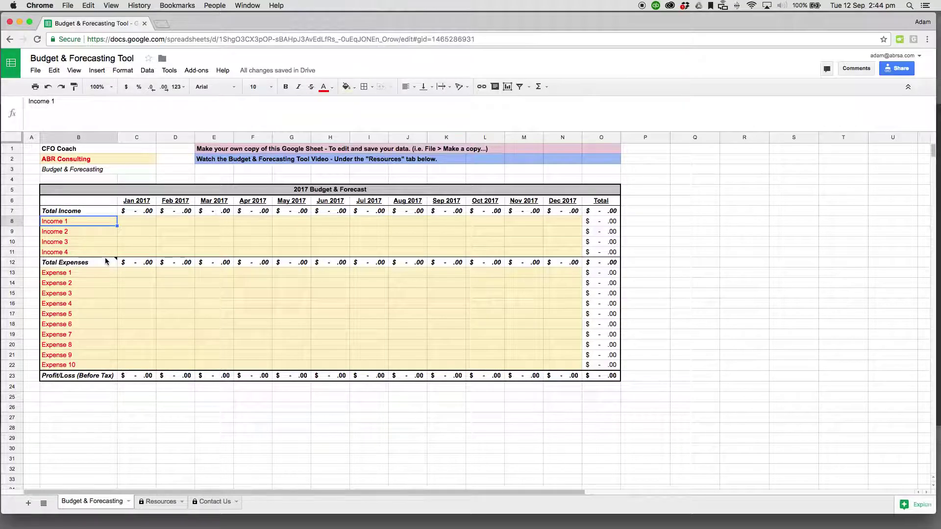
pyautogui.moveTo(106, 261)
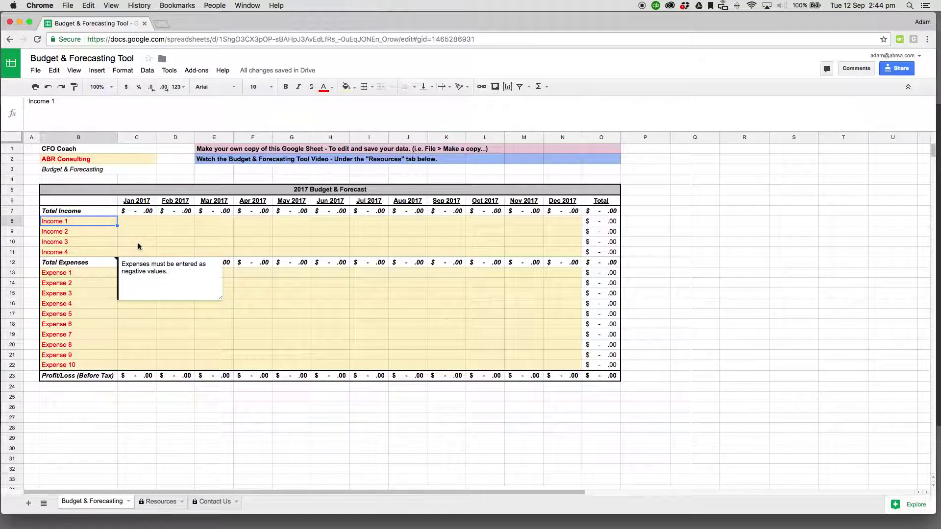
pyautogui.write('Consulting')
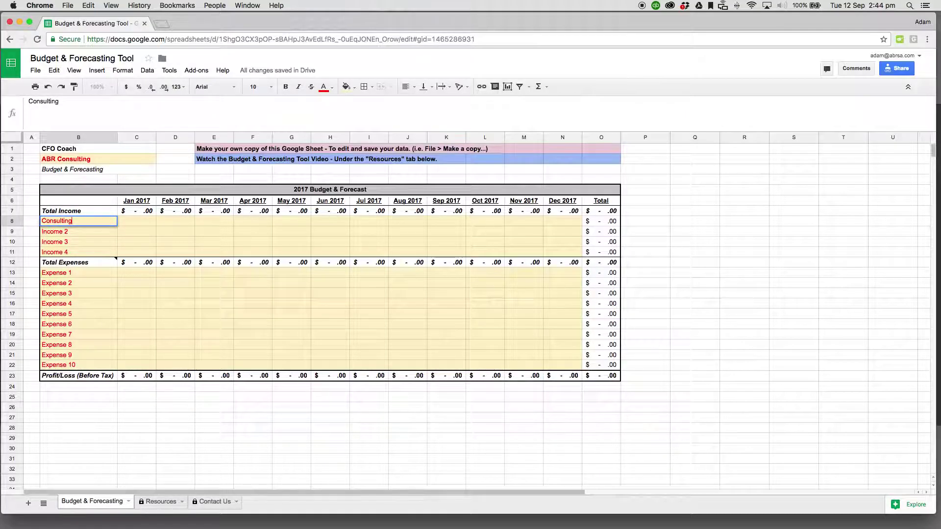
pyautogui.press('Return')
pyautogui.write('B')
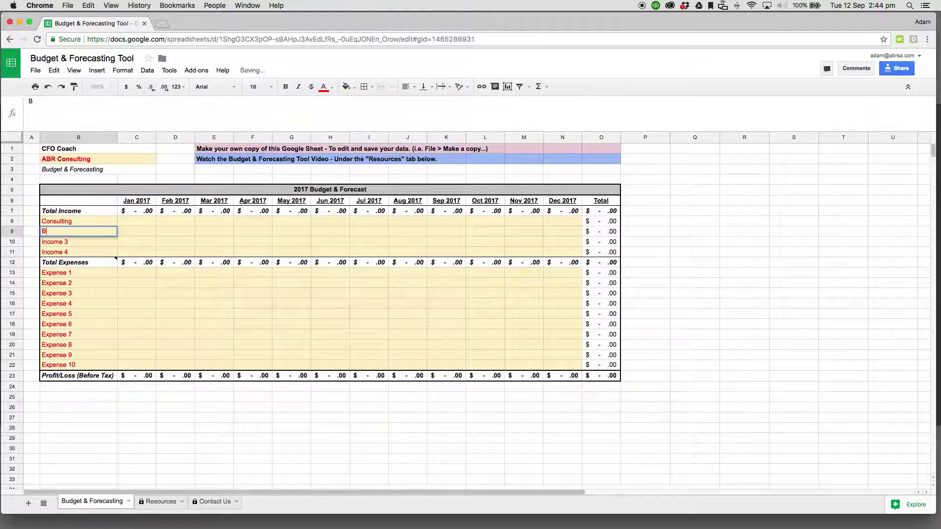
pyautogui.write('ookkeeping')
pyautogui.press('Return')
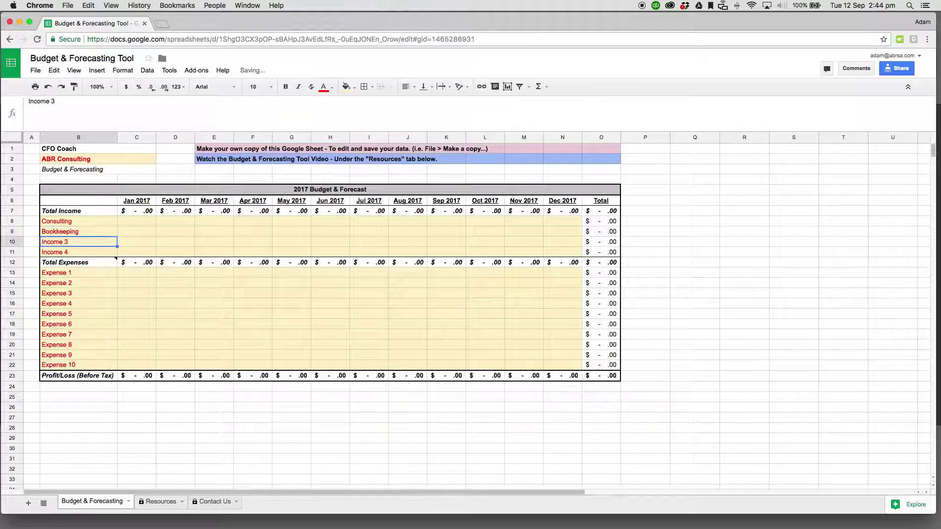
# Step: Rename the first expense row Advertising
pyautogui.click(78, 251)
pyautogui.click(78, 262)
pyautogui.click(78, 272)
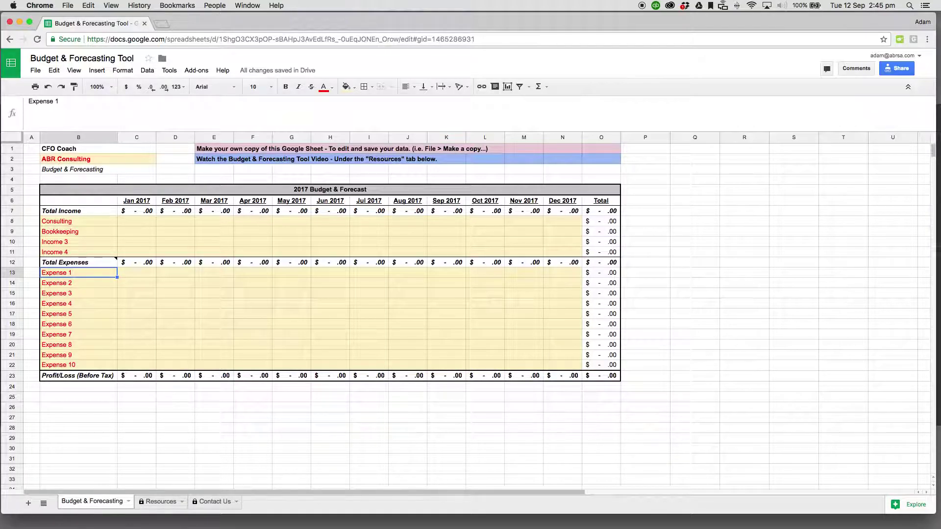
pyautogui.write('Advers')
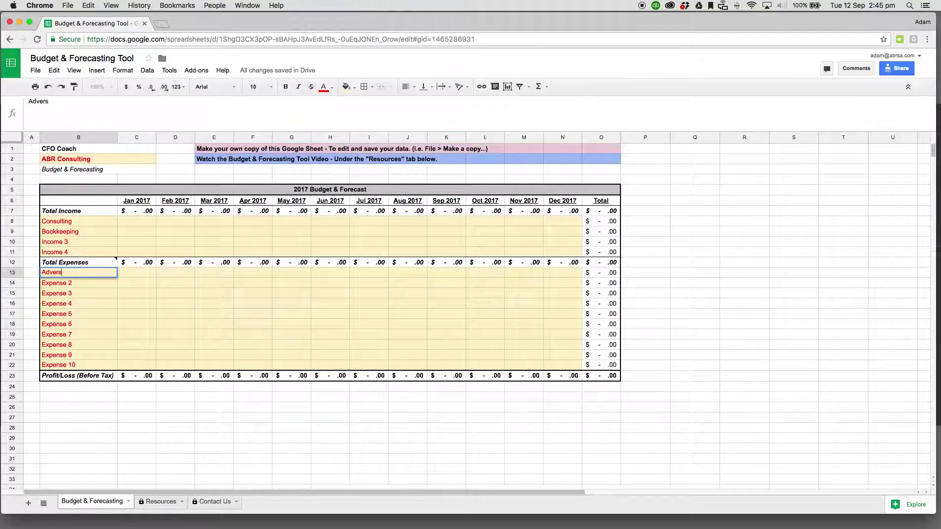
pyautogui.press('BackSpace')
pyautogui.write('tising')
pyautogui.press('Return')
# Step: Rename the second and third expense rows Salaries and Rent
pyautogui.write('Salaries')
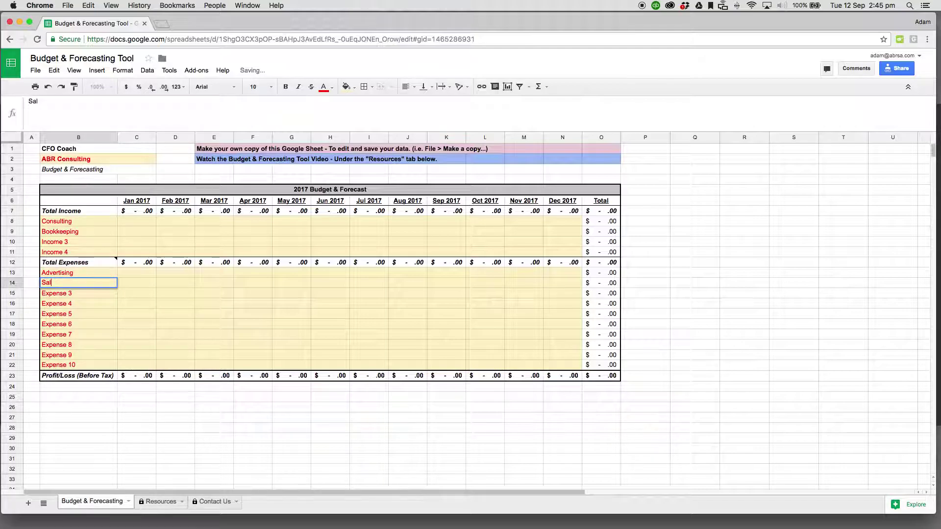
pyautogui.press('Return')
pyautogui.write('rent')
pyautogui.press('Return')
pyautogui.click(78, 293)
pyautogui.write('Rent')
pyautogui.press('Return')
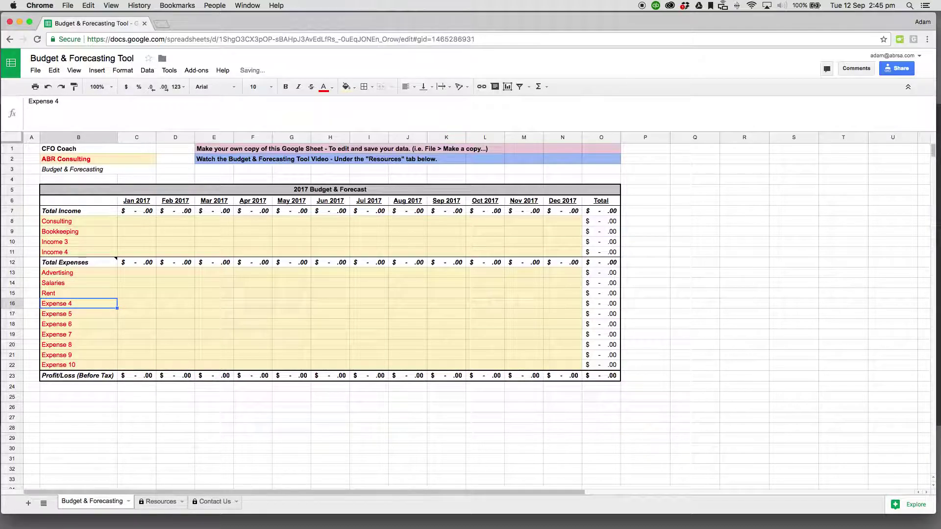
# Step: Enter January 2017 income of 20,000 for Consulting and 10,000 for Bookkeeping
pyautogui.click(133, 221)
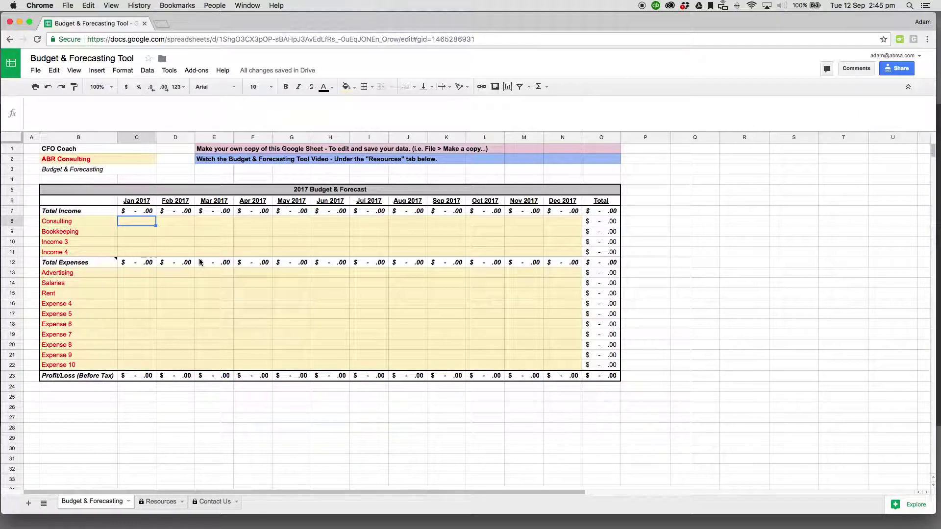
pyautogui.write('250')
pyautogui.press('BackSpace')
pyautogui.press('BackSpace')
pyautogui.write('0000')
pyautogui.press('Return')
pyautogui.write('10,000')
pyautogui.press('Return')
# Step: Enter January 2017 expenses of -6000 for Advertising and -15000 for Salaries
pyautogui.press('Down')
pyautogui.press('Down')
pyautogui.press('Down')
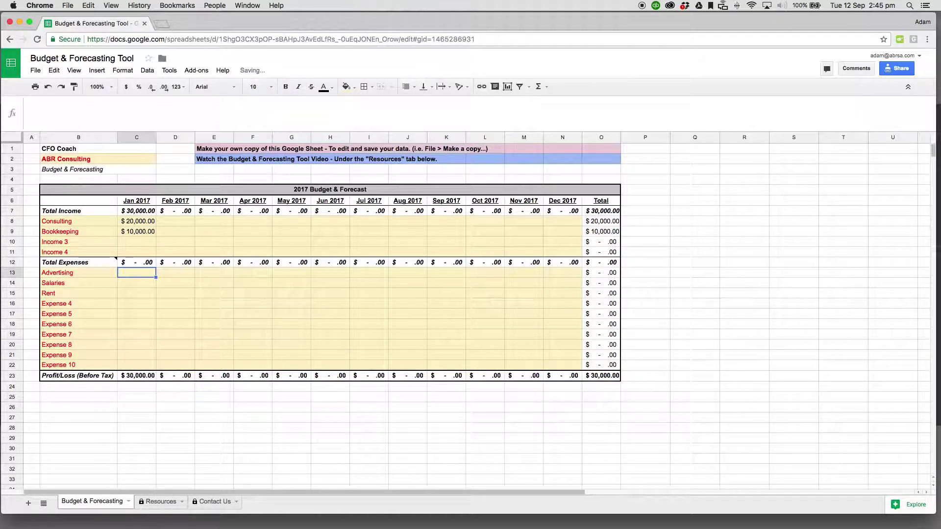
pyautogui.write('-6000')
pyautogui.press('Return')
pyautogui.write('-150')
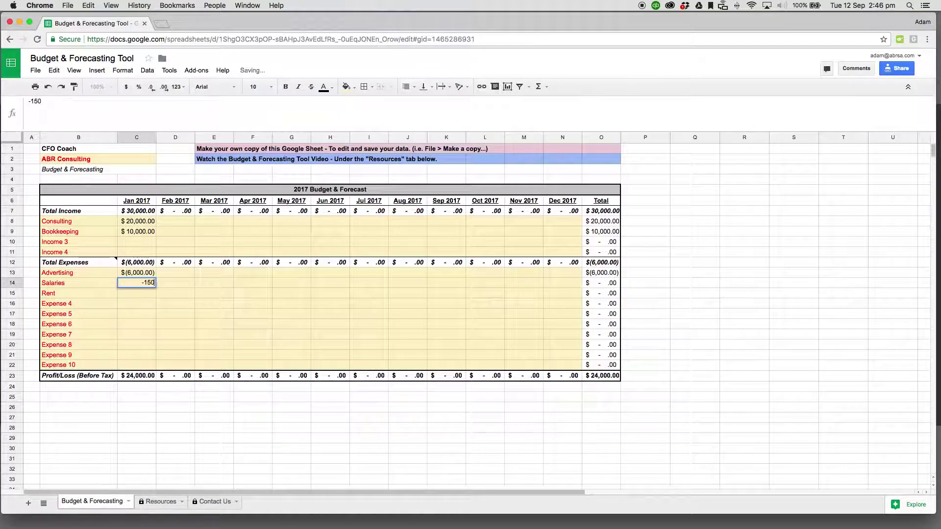
pyautogui.write('00')
pyautogui.press('Return')
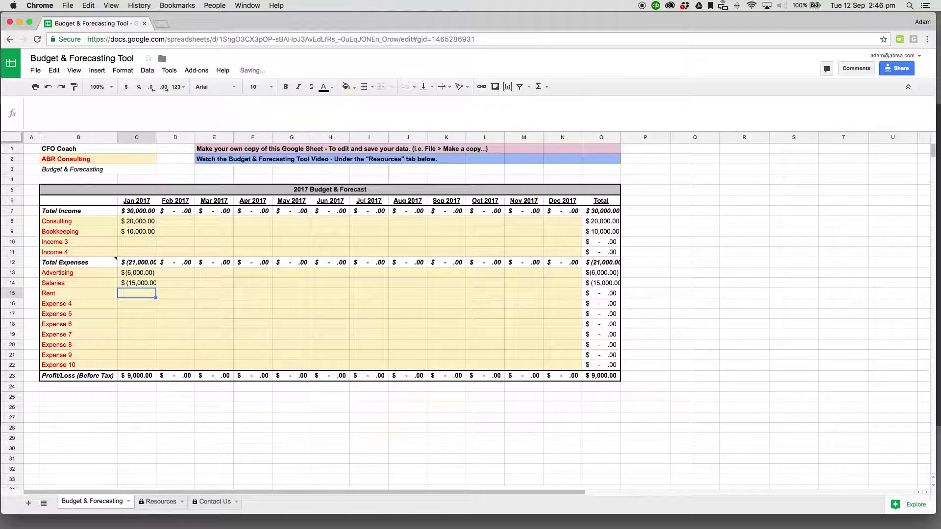
# Step: Enter -2000 as the January 2017 Rent expense
pyautogui.write('-1500')
pyautogui.press('BackSpace')
pyautogui.press('BackSpace')
pyautogui.press('BackSpace')
pyautogui.write('2000')
pyautogui.press('Return')
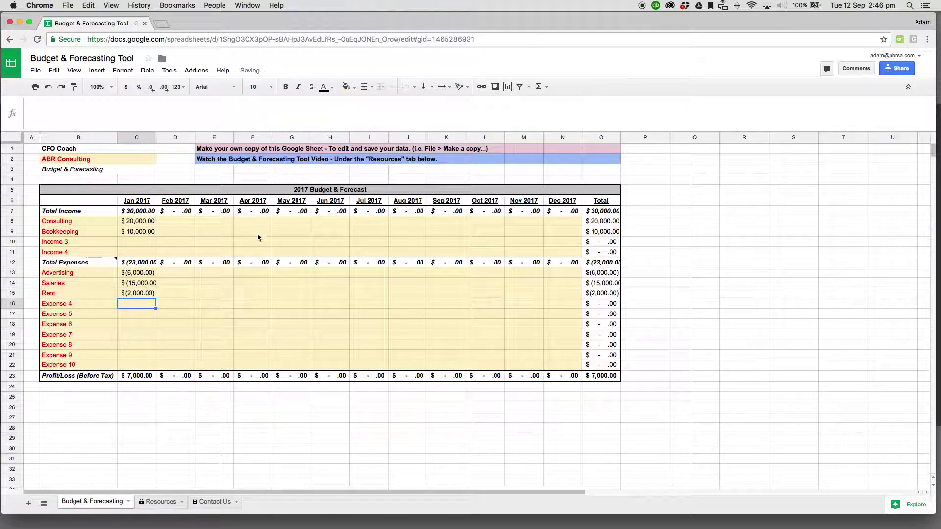
# Step: Widen the January column slightly and fill January's income and expense figures across all months through December 2017
pyautogui.moveTo(158, 139); pyautogui.dragTo(161, 139)
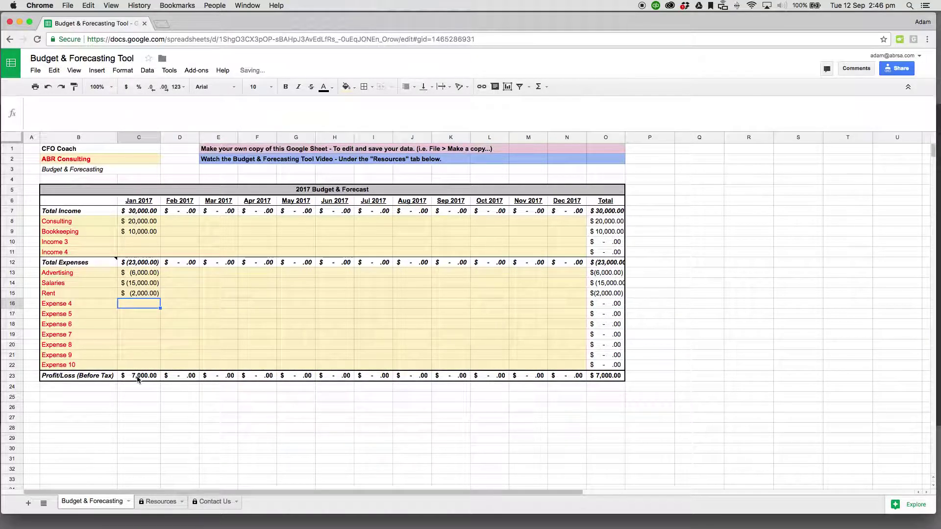
pyautogui.moveTo(149, 223); pyautogui.dragTo(578, 260)
pyautogui.moveTo(156, 273); pyautogui.dragTo(156, 365)
pyautogui.moveTo(160, 371); pyautogui.dragTo(560, 372)
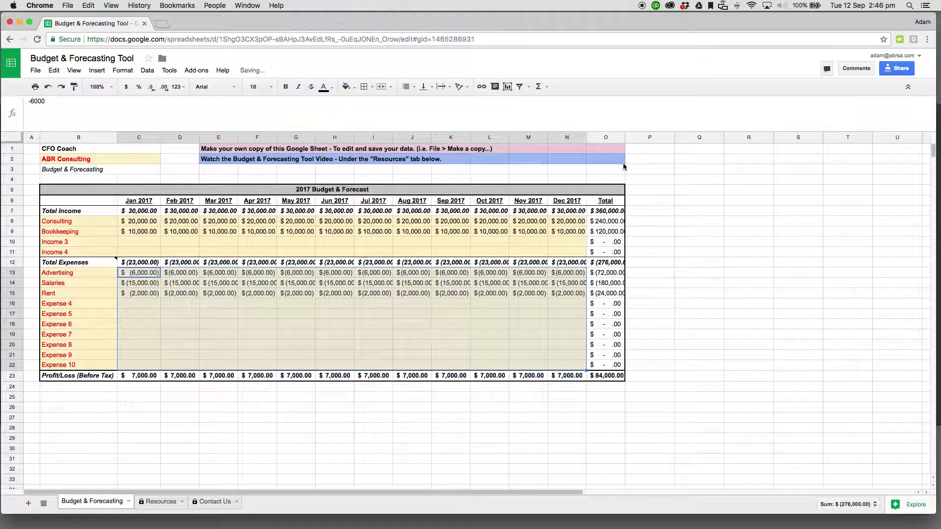
# Step: Set Consulting income to 22,000 for February, 24,000 for March, 25,000 for April, 28,000 for May and 30,000 for June
pyautogui.click(180, 221)
pyautogui.write('22,000')
pyautogui.press('Tab')
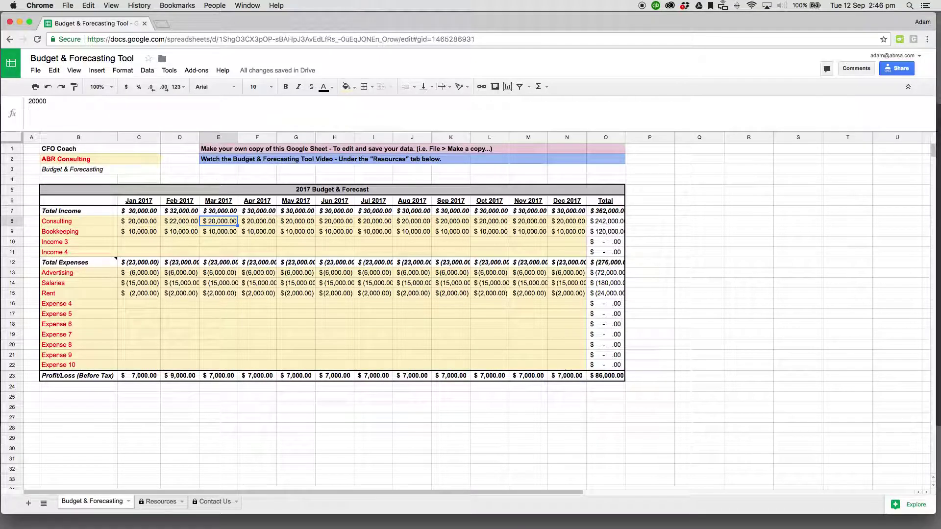
pyautogui.write('24000')
pyautogui.press('Tab')
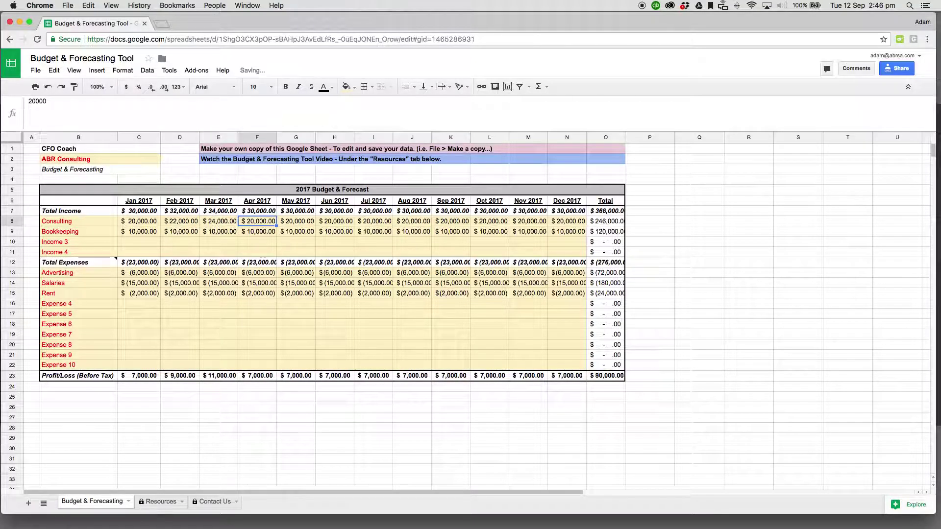
pyautogui.write('25000')
pyautogui.press('Tab')
pyautogui.write('2800')
pyautogui.write('30,00')
pyautogui.write('0')
pyautogui.press('Tab')
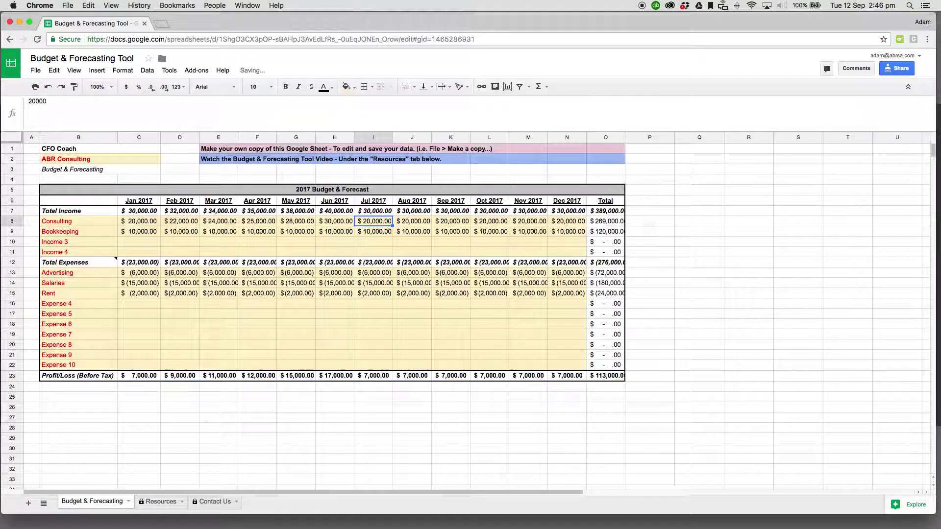
# Step: Set Consulting income to 32,000 for July and 34,000 for August
pyautogui.write('320000')
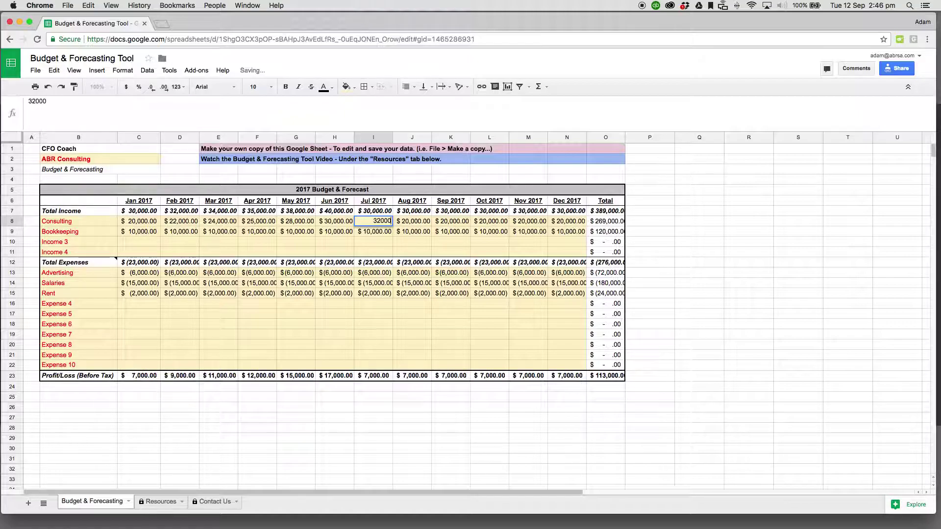
pyautogui.press('Tab')
pyautogui.press('Left')
pyautogui.write('32000')
pyautogui.press('Tab')
pyautogui.write('34000')
pyautogui.press('Tab')
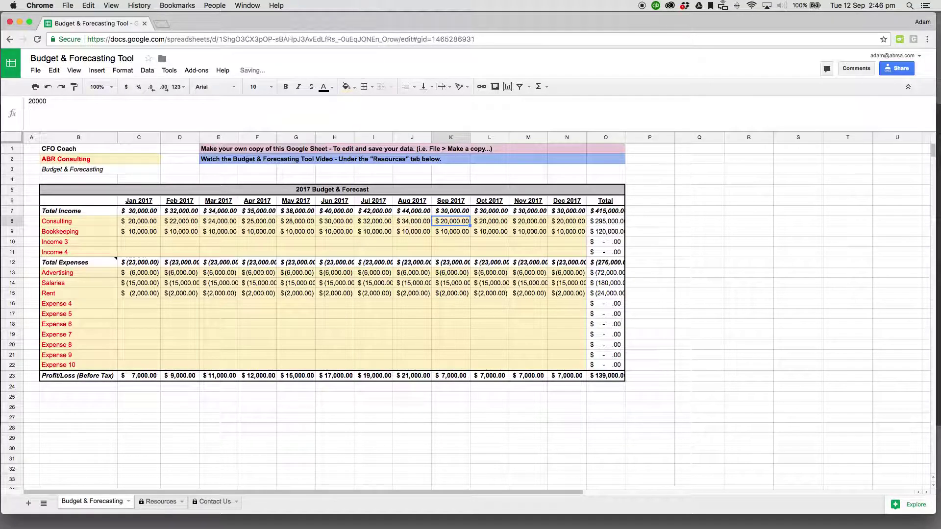
# Step: Set Consulting income to 36,000 for September, 40,000 for October, 45,000 for November and 47,000 for December
pyautogui.write('36000')
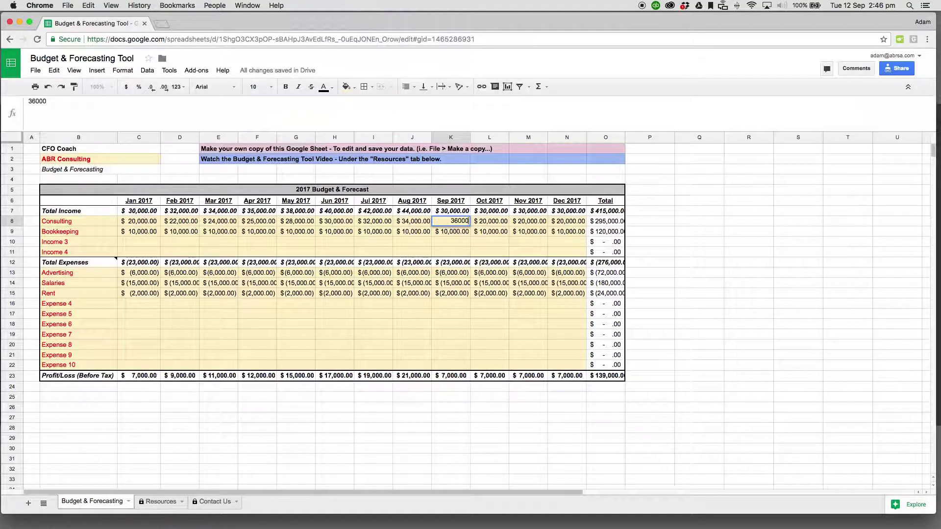
pyautogui.press('Tab')
pyautogui.write('40000')
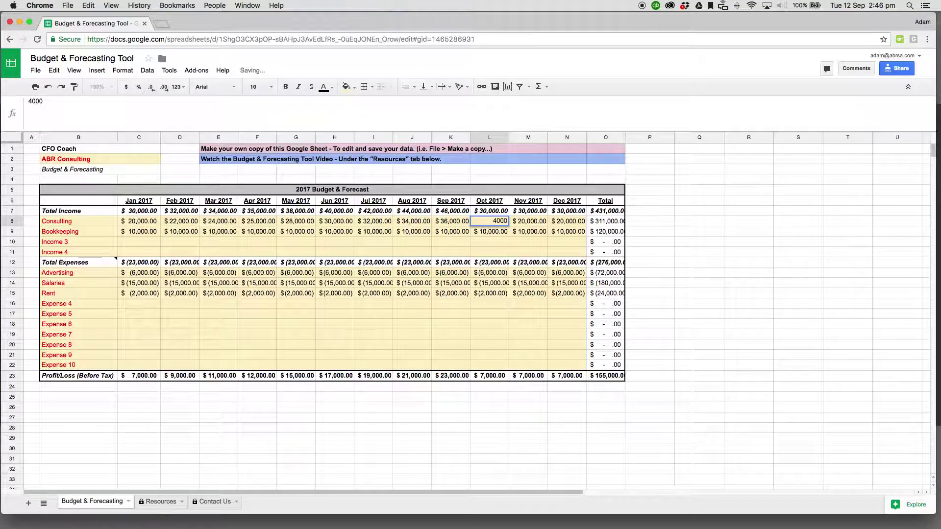
pyautogui.press('Tab')
pyautogui.write('450000')
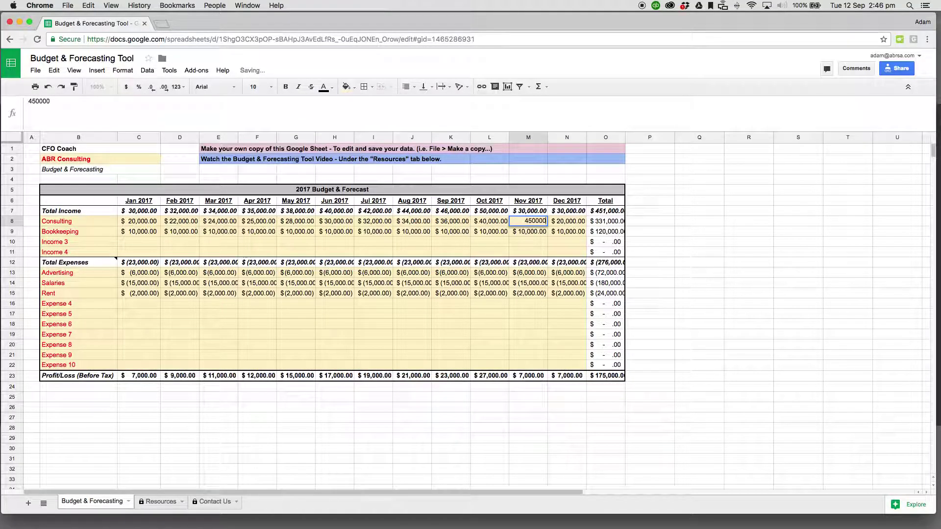
pyautogui.press('Tab')
pyautogui.click(528, 221)
pyautogui.write('45,000')
pyautogui.press('Tab')
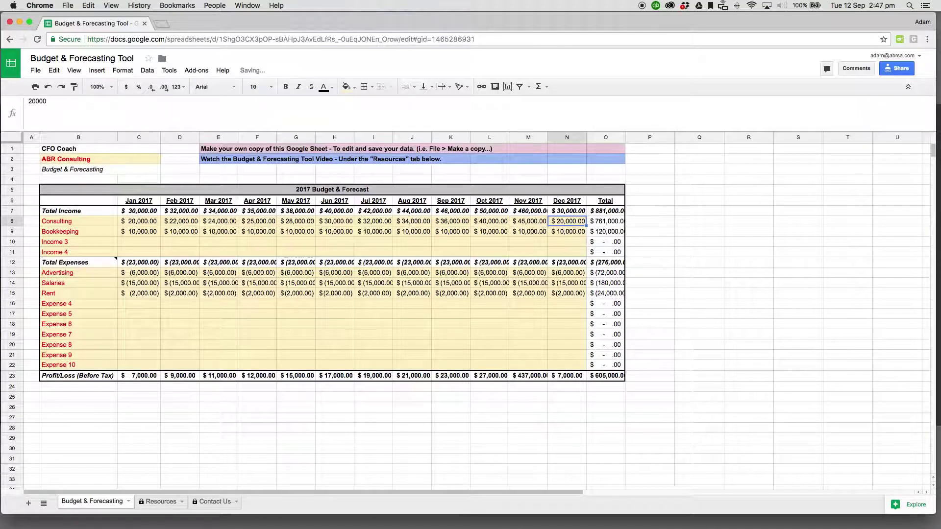
pyautogui.write('47000')
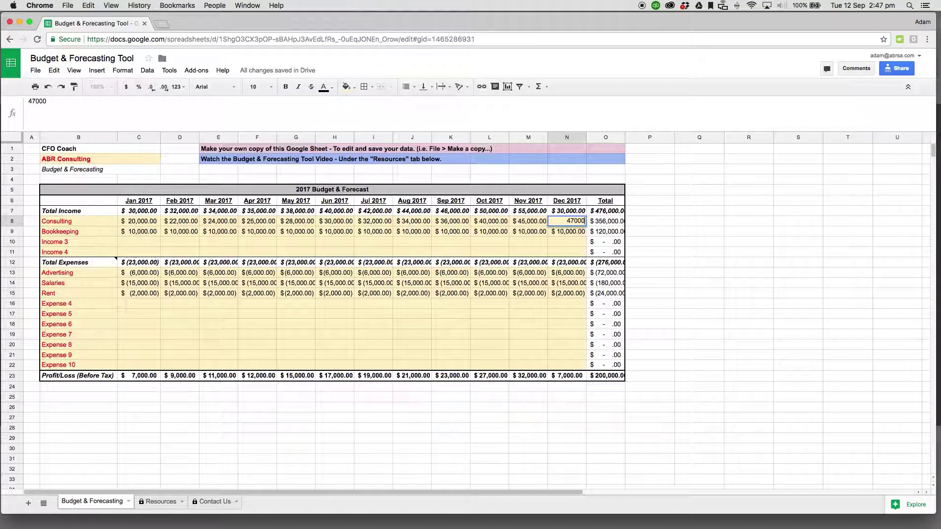
pyautogui.click(528, 231)
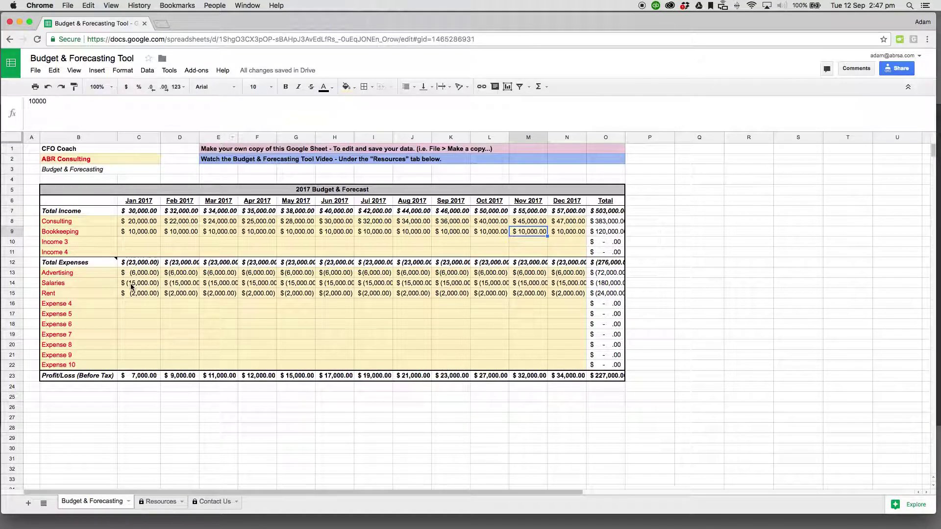
# Step: Set the April Salaries expense to -20000 and fill it across through July
pyautogui.click(169, 286)
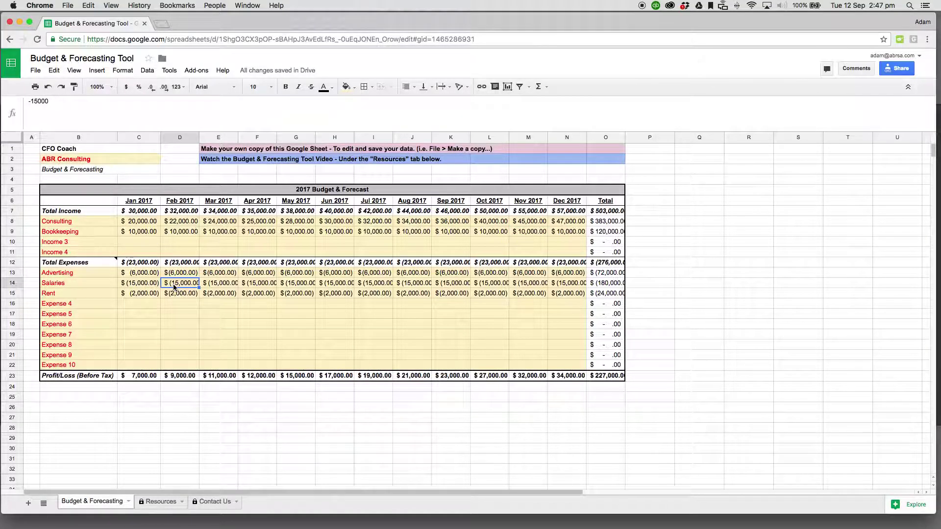
pyautogui.click(256, 283)
pyautogui.write('-20000')
pyautogui.press('Tab')
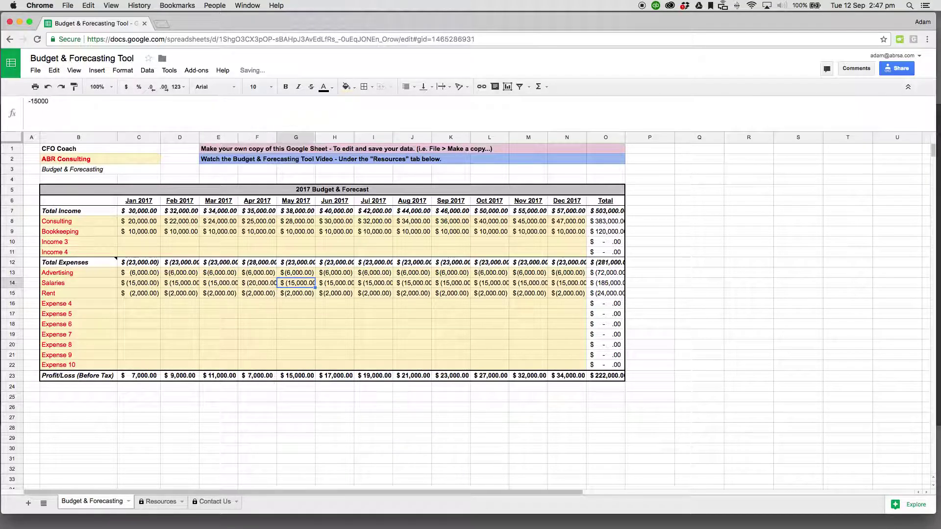
pyautogui.click(262, 283)
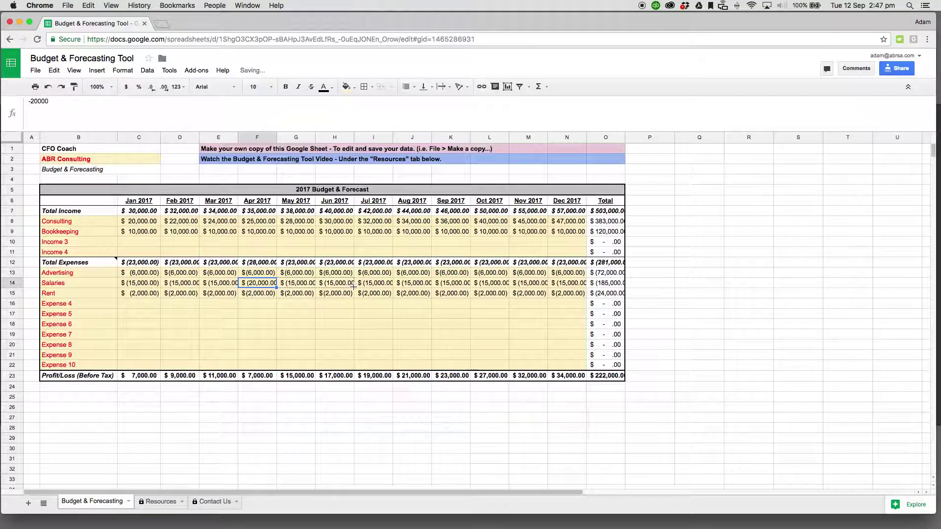
pyautogui.moveTo(371, 285); pyautogui.dragTo(372, 285)
# Step: Set the August Salaries expense to -30000 and fill it across through December
pyautogui.click(412, 282)
pyautogui.write('-')
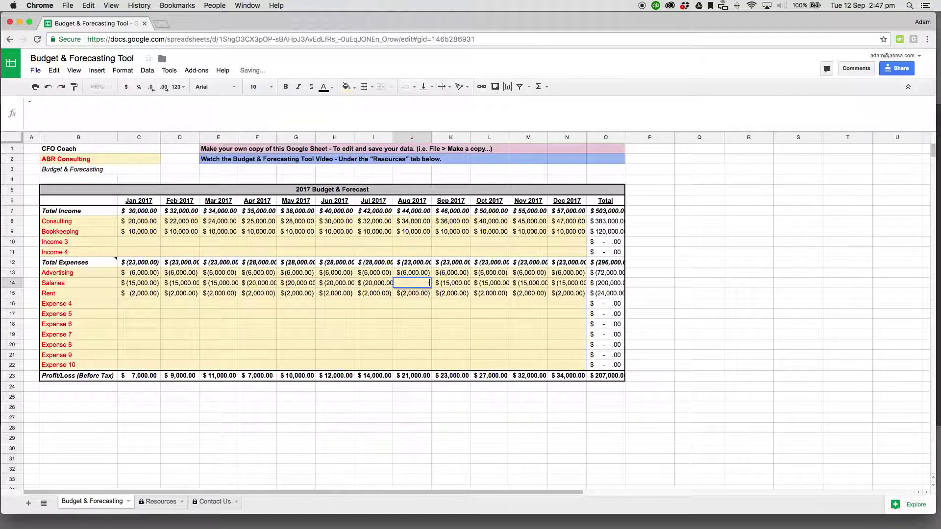
pyautogui.write('35')
pyautogui.write('0000')
pyautogui.press('Return')
pyautogui.click(430, 285)
pyautogui.moveTo(430, 286); pyautogui.dragTo(567, 288)
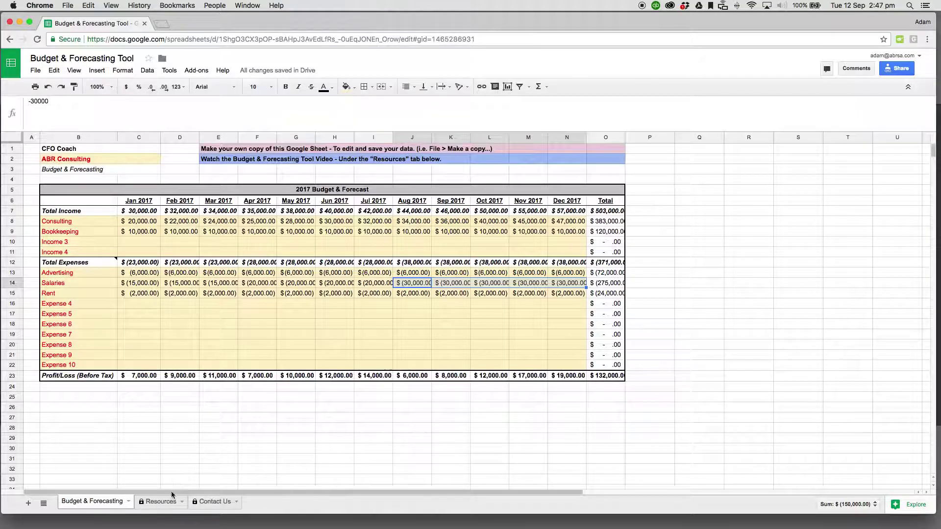
# Step: Review the instructions and links on the Resources sheet and return to the Budget & Forecasting sheet
pyautogui.click(151, 504)
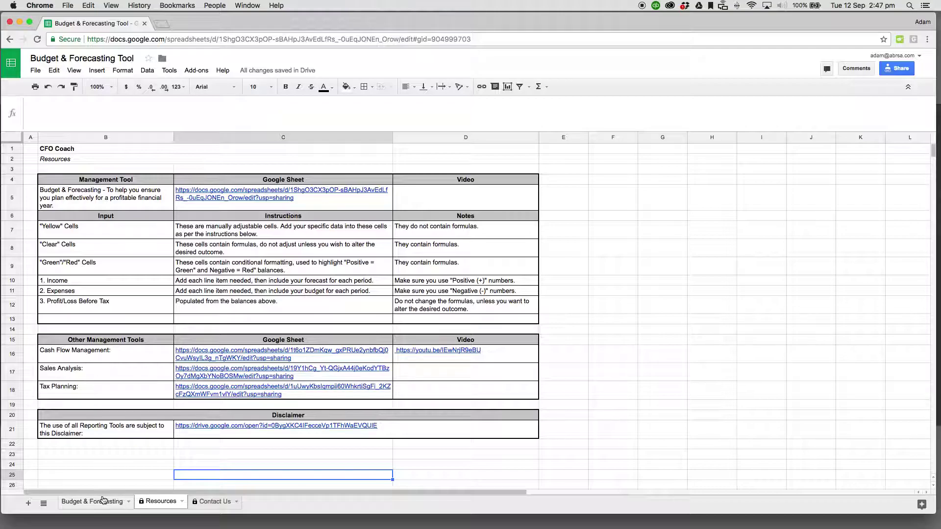
pyautogui.click(99, 502)
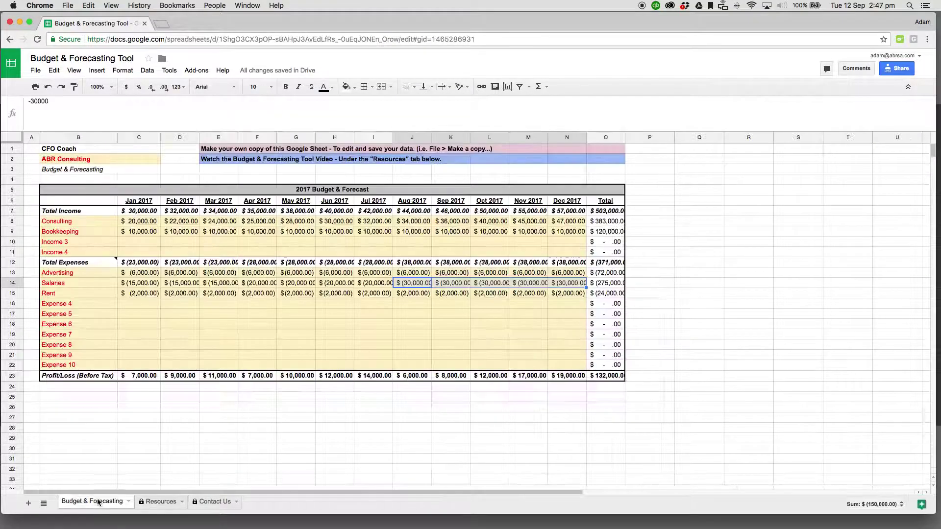